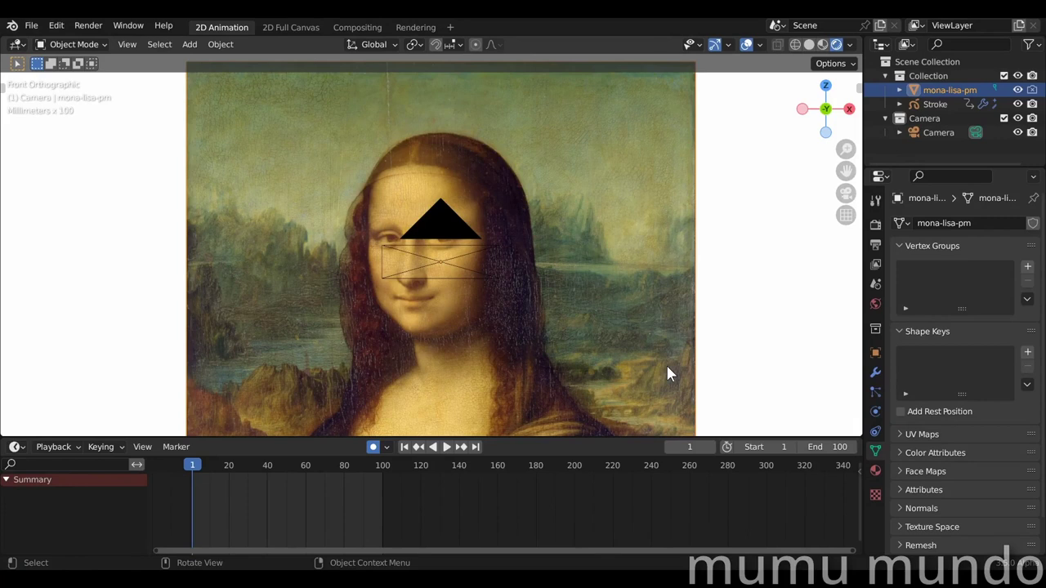
Look through the camera and shift the mona-lisa-pm reference slightly down along the global Z axis to frame the face.
key(KP_0)
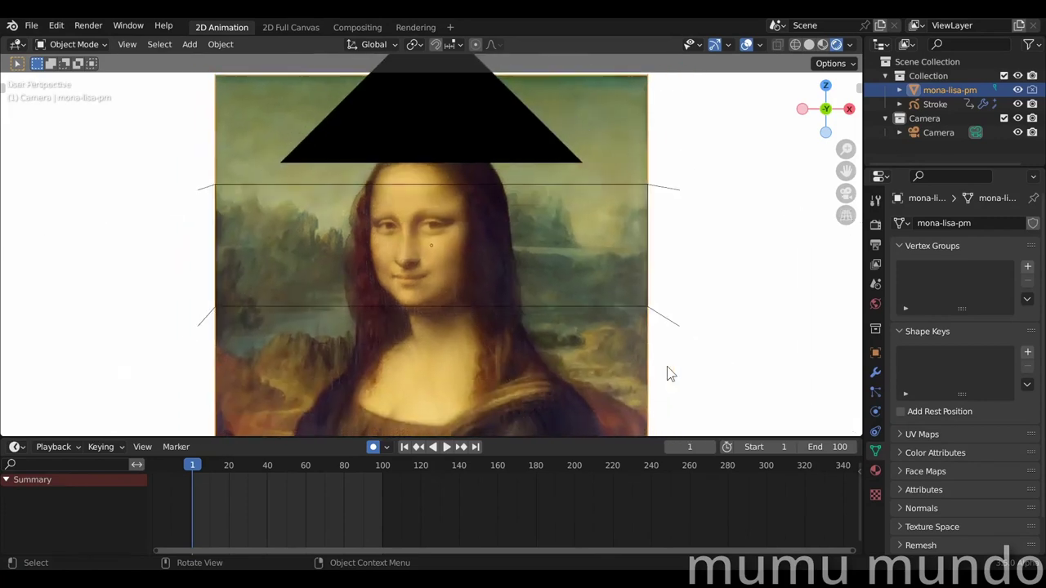
key(g)
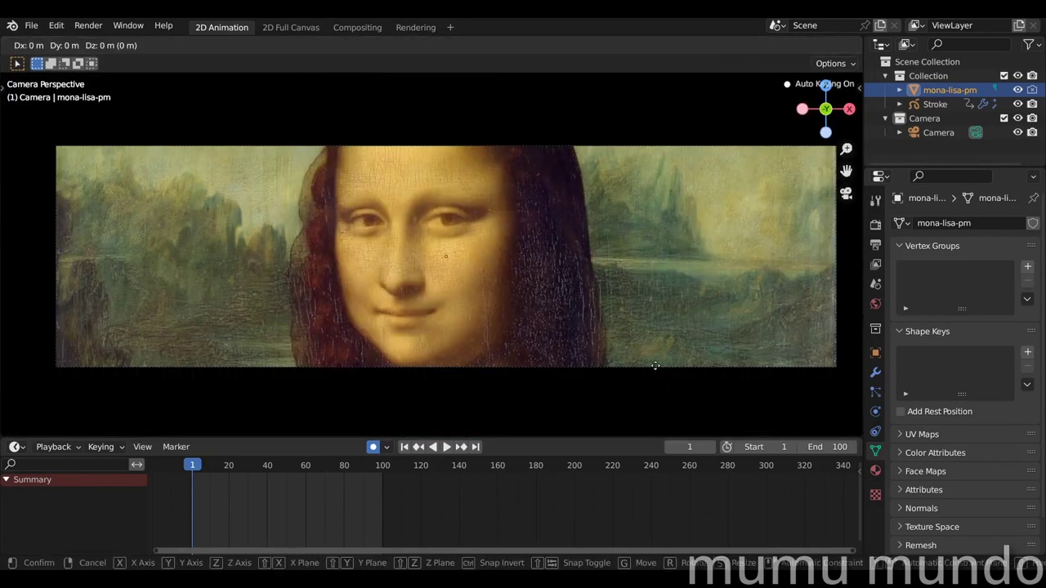
key(z)
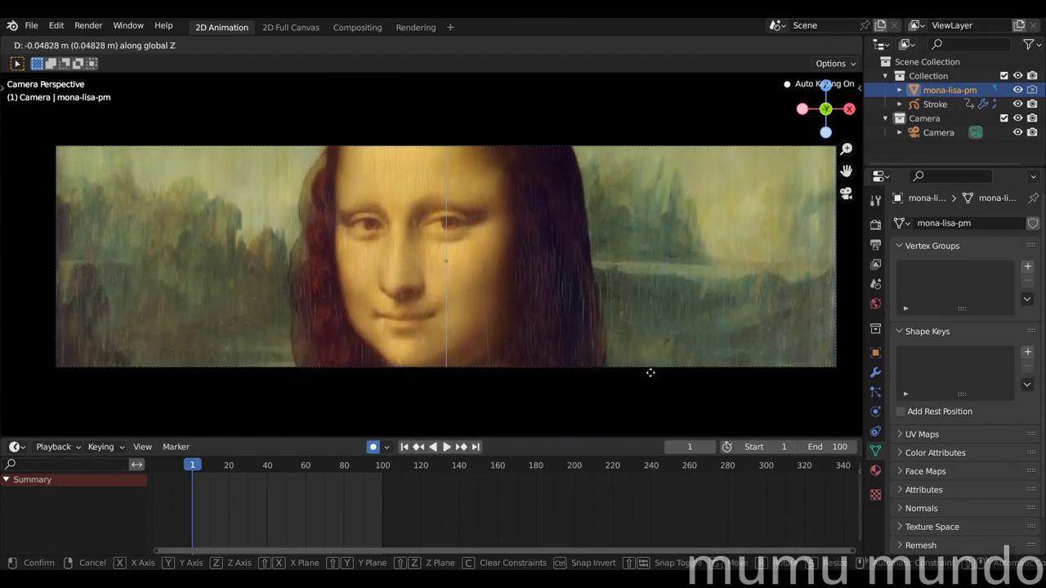
click(428, 556)
key(space)
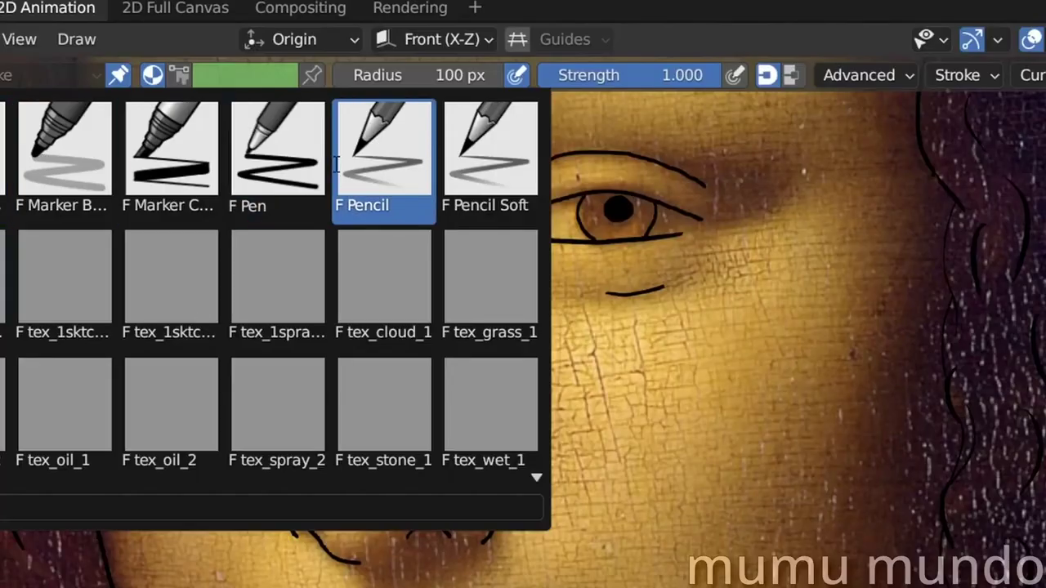
Choose the F Pencil brush preset for the line art and play the Stroke object's build animation.
click(399, 127)
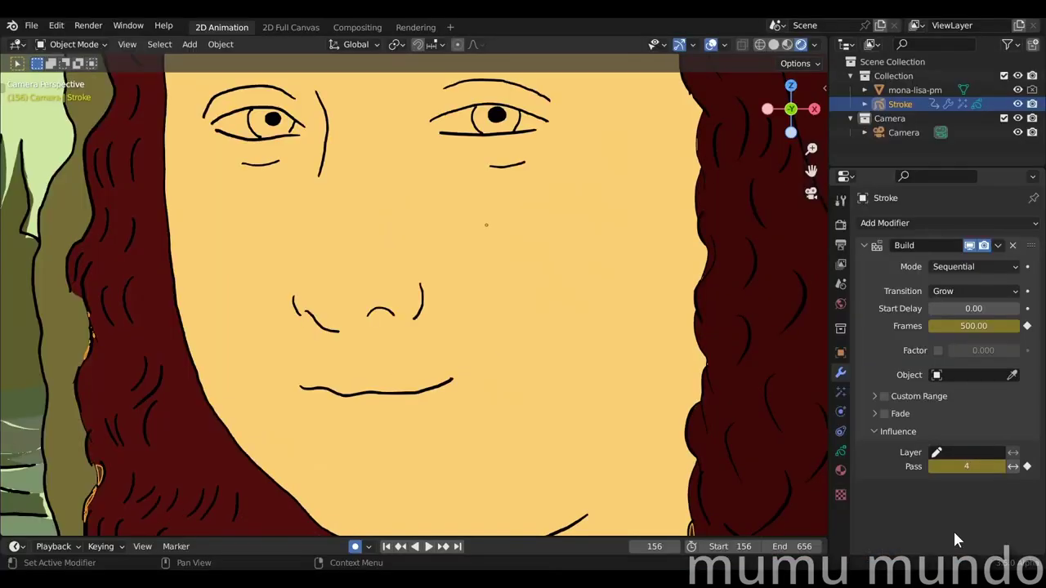
key(space)
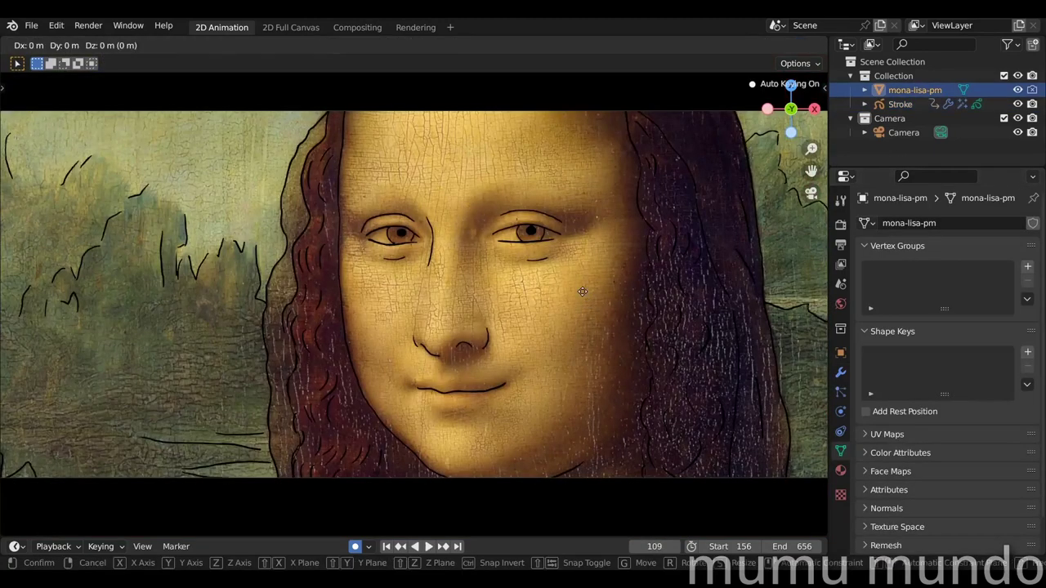
Move the mona-lisa-pm reference along the negative global X axis so its painted face sits beside the drawn lines.
key(g)
key(x)
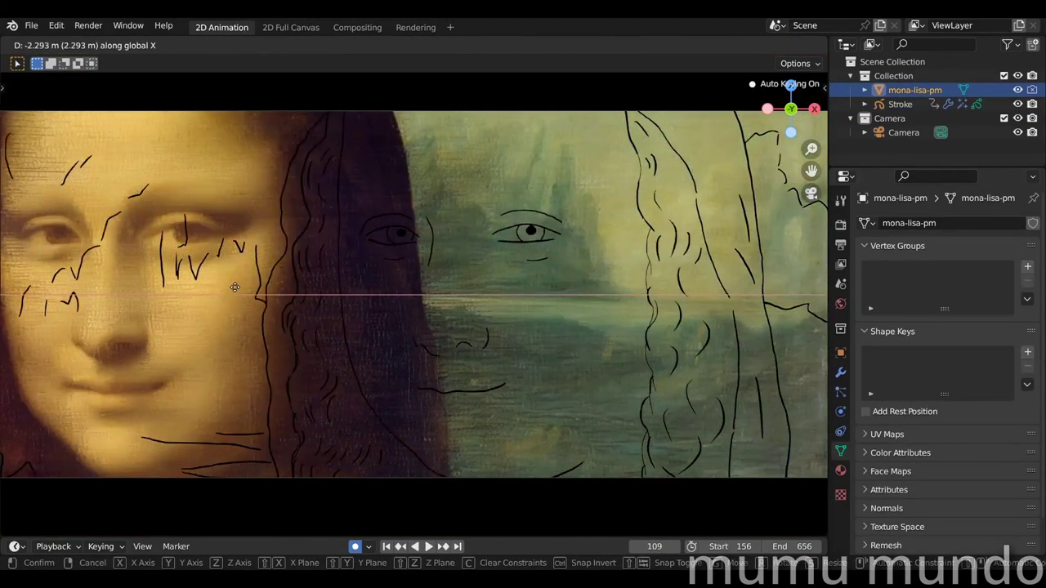
click(167, 293)
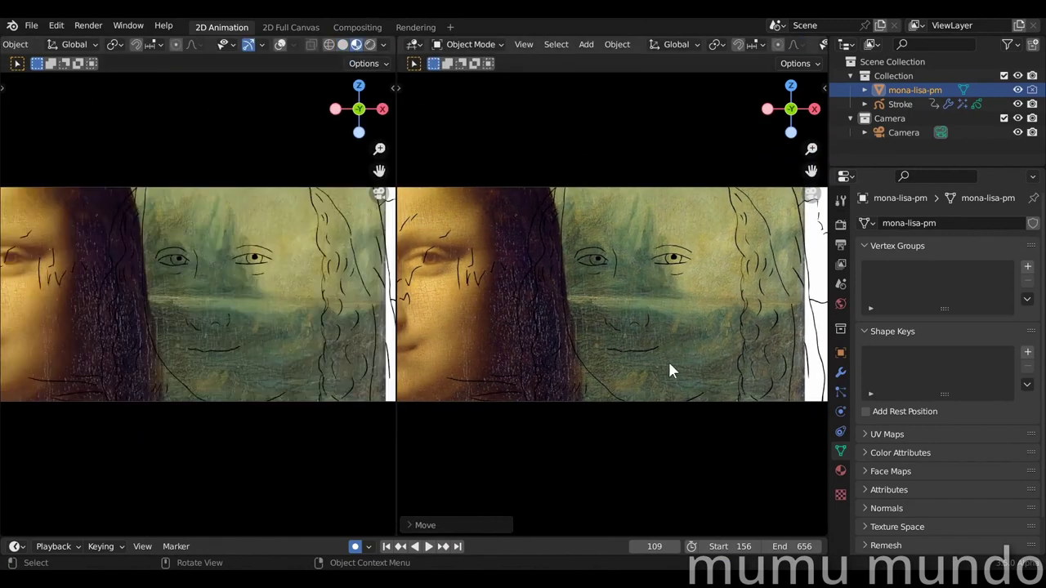
scroll(606, 358, up, 4)
scroll(353, 222, up, 4)
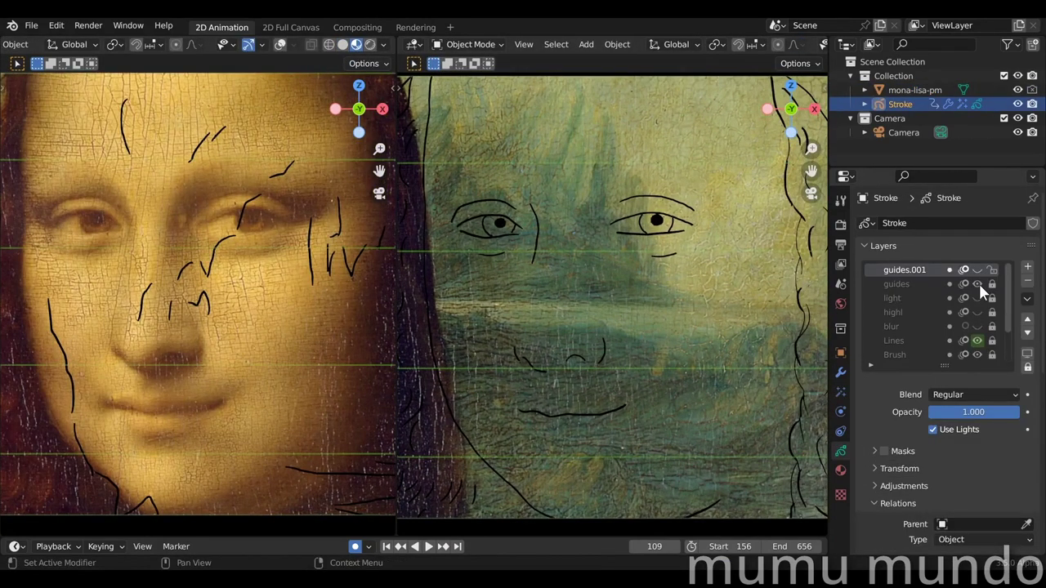
mouse_move(380, 170)
mouse_down()
mouse_move(377, 196)
mouse_move(379, 166)
mouse_up()
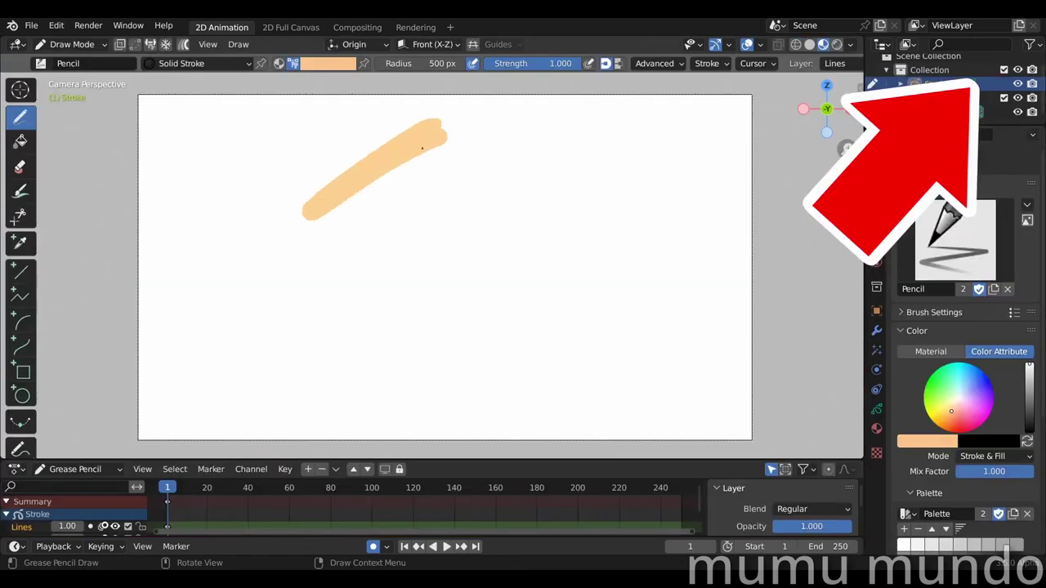
Scribble a light peach patch on the canvas with the pencil, then overlap its edge with a dark orange patch.
mouse_move(432, 139)
mouse_down()
mouse_move(453, 215)
mouse_move(368, 371)
mouse_up()
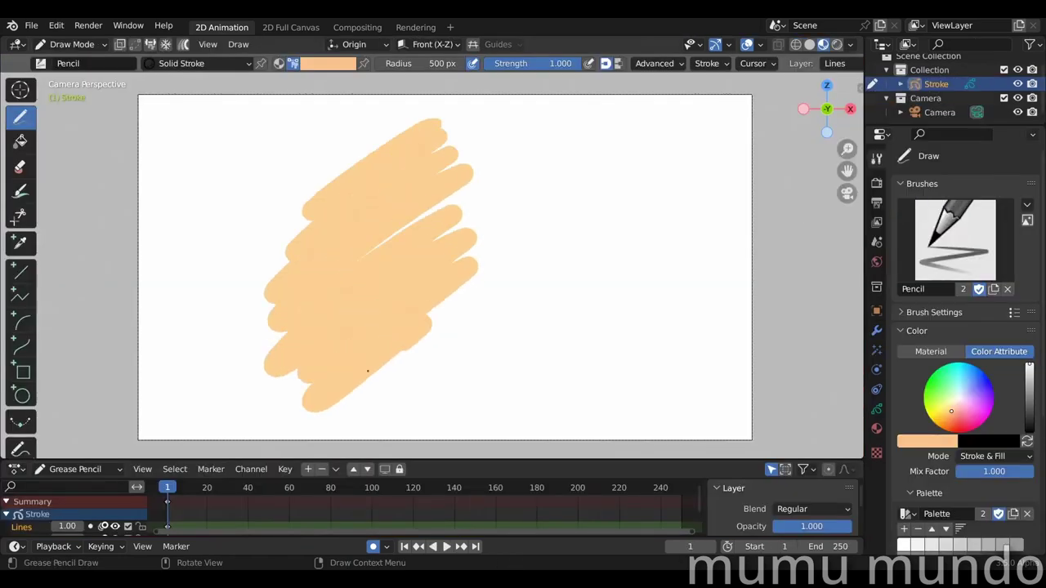
click(339, 64)
click(339, 264)
mouse_move(498, 118)
mouse_down()
mouse_move(380, 359)
mouse_move(419, 283)
mouse_move(399, 427)
mouse_move(499, 307)
mouse_move(538, 237)
mouse_move(546, 294)
mouse_move(504, 301)
mouse_up()
Blend the boundary of the two patches with a light orange band and a deeper orange band, using sampled in-between colours.
click(319, 63)
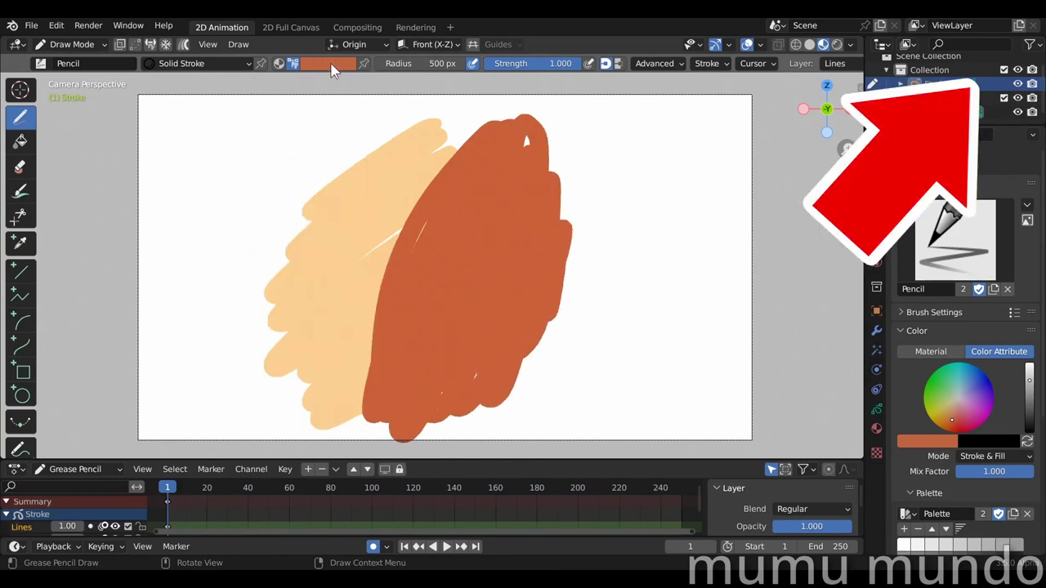
key(e)
click(414, 211)
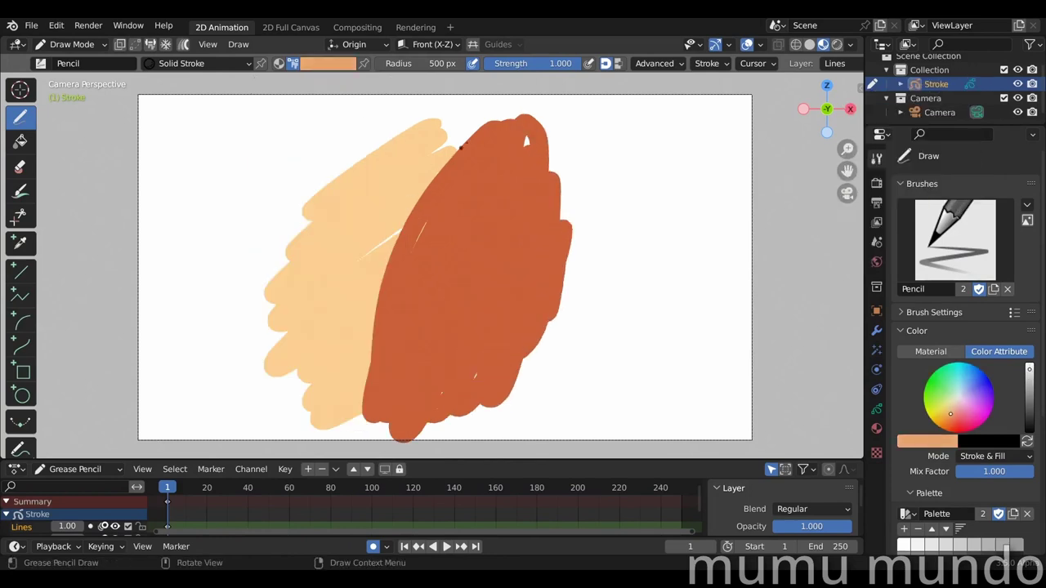
mouse_move(470, 135)
mouse_down()
mouse_move(380, 302)
mouse_move(372, 425)
mouse_move(401, 311)
mouse_up()
key(e)
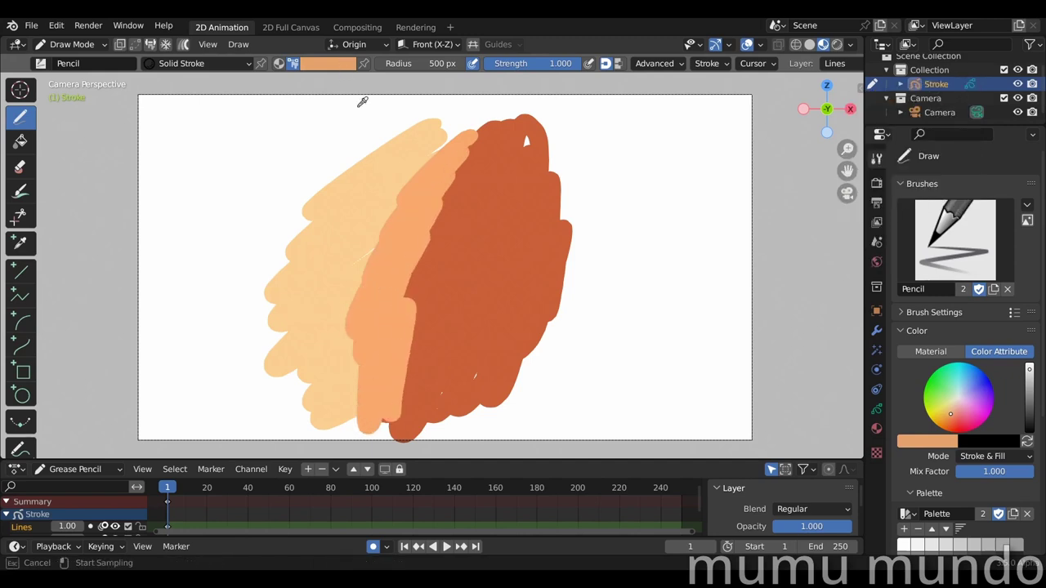
click(449, 239)
mouse_move(474, 139)
mouse_down()
mouse_move(413, 327)
mouse_move(420, 386)
mouse_up()
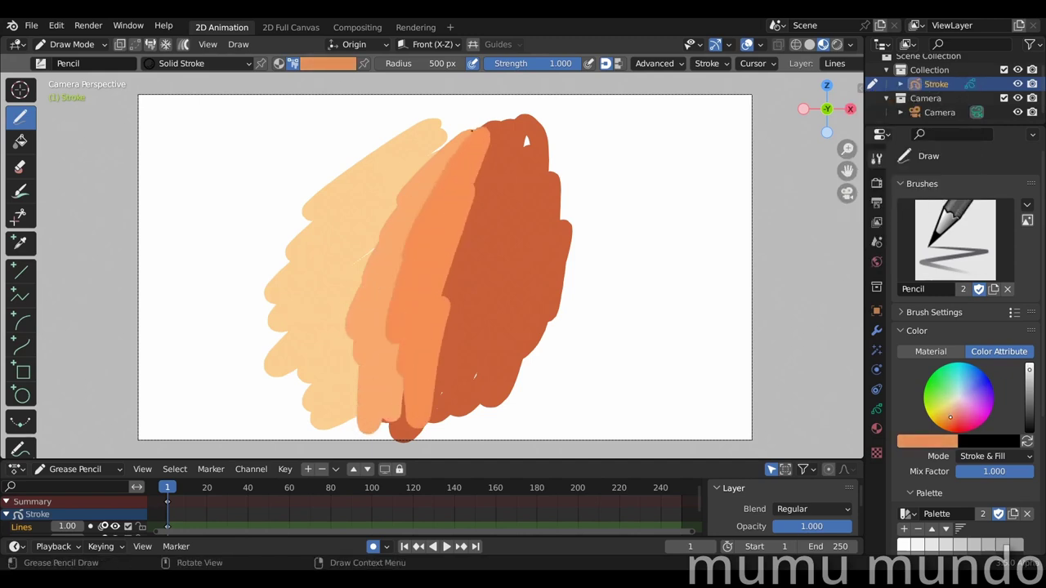
Add further transition bands, a sampled yellowish peach over the light edge and another sampled tone towards the dark orange patch.
click(364, 255)
drag(417, 151, 348, 327)
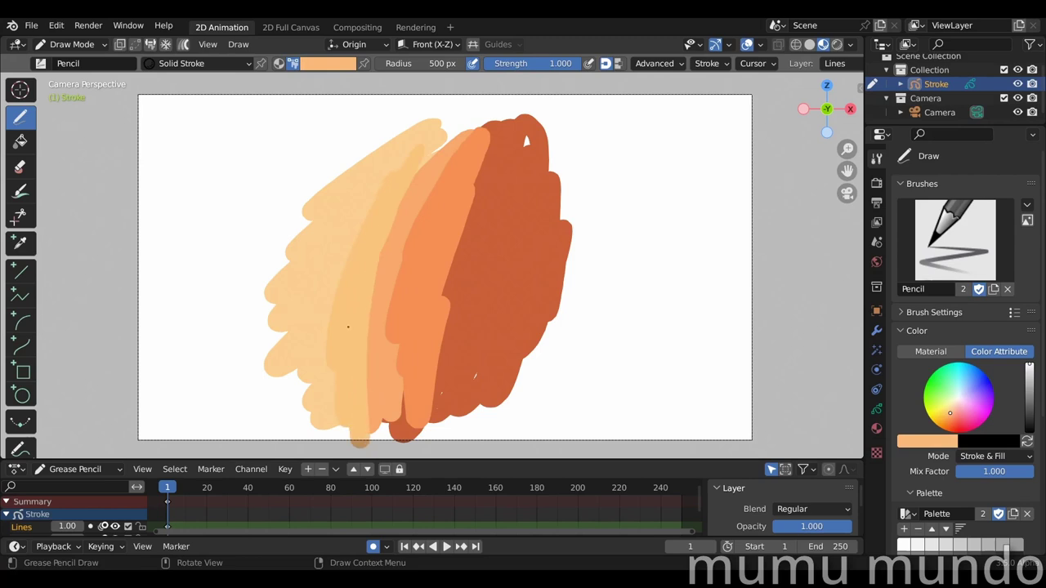
click(468, 215)
mouse_move(511, 123)
mouse_down()
mouse_move(462, 262)
mouse_move(433, 409)
mouse_move(514, 180)
mouse_up()
key(e)
click(358, 265)
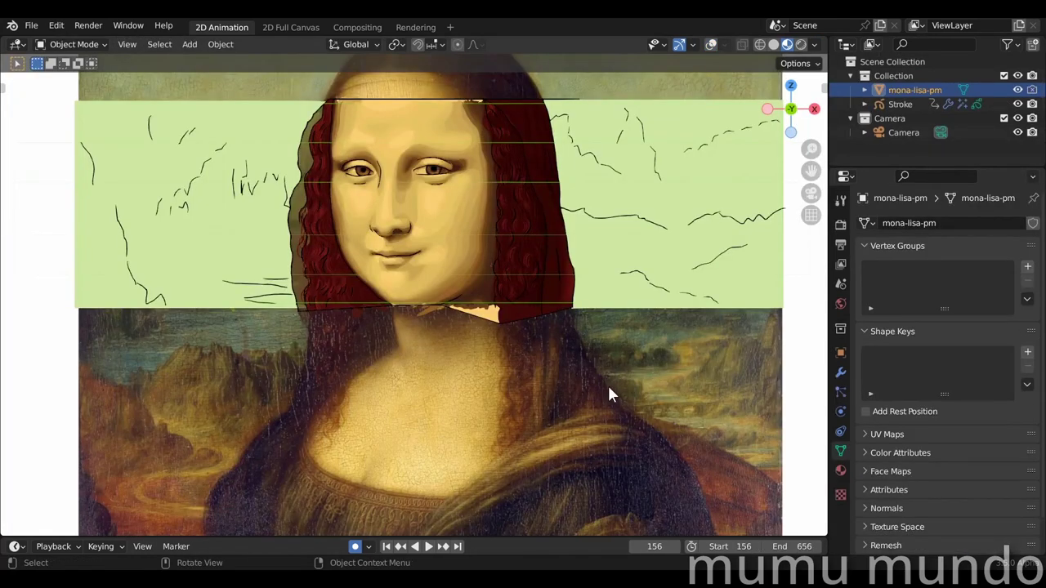
Move the mona-lisa-pm reference about 2.6 m down along the global Z axis so its face lies below the drawing.
key(g)
key(z)
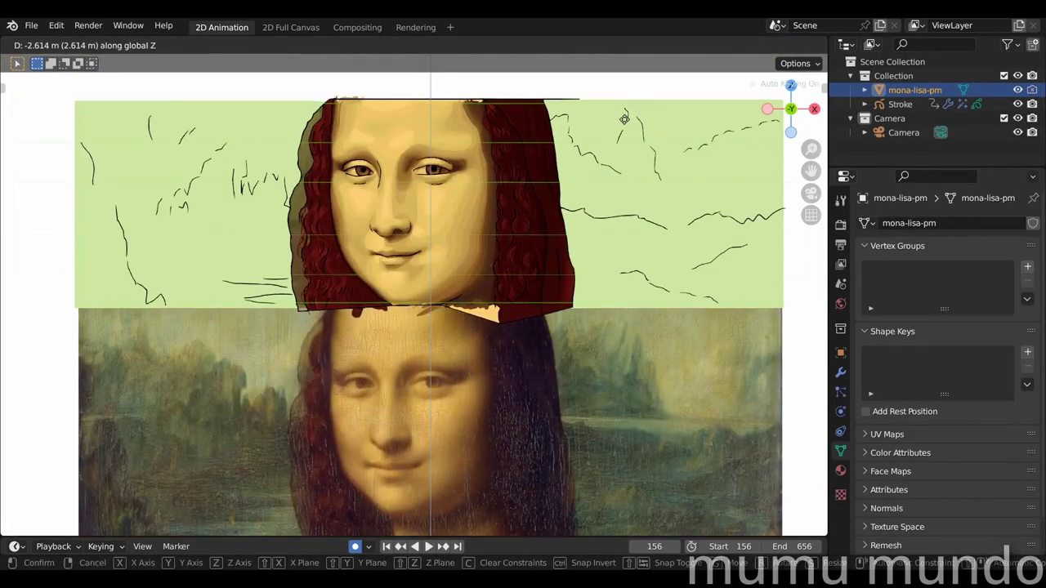
click(625, 124)
Duplicate all strokes of the Stroke object's guides layer about 2.62 m down along Z over the reference, and show the guides.001 layer.
click(765, 177)
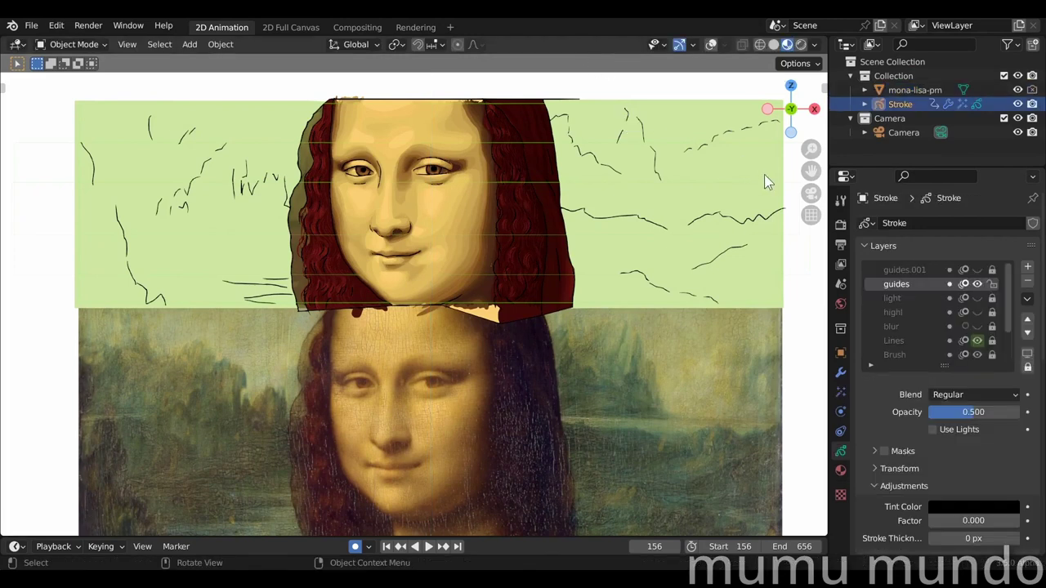
key(Tab)
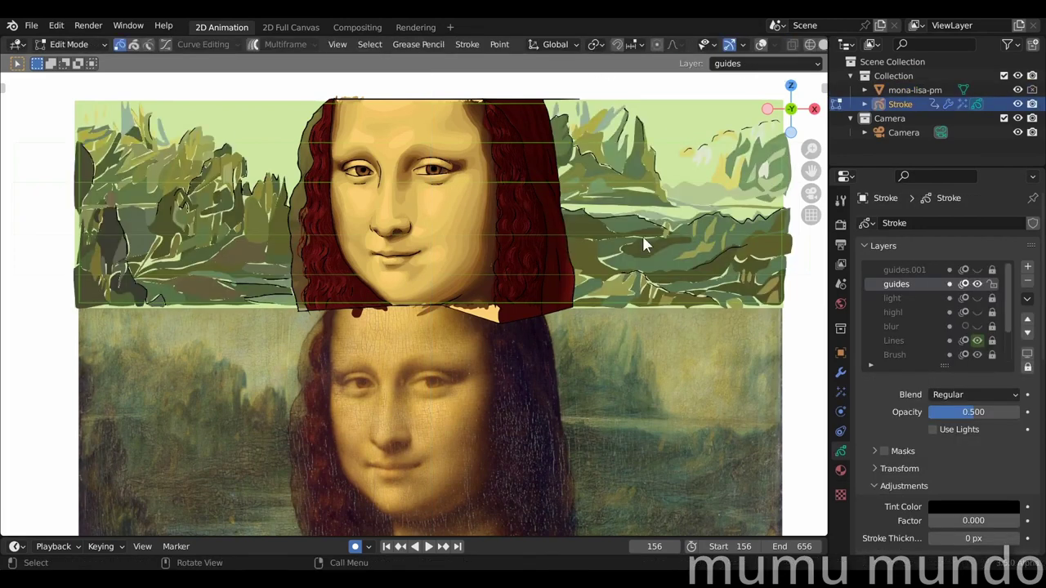
key(a)
key(g)
key(z)
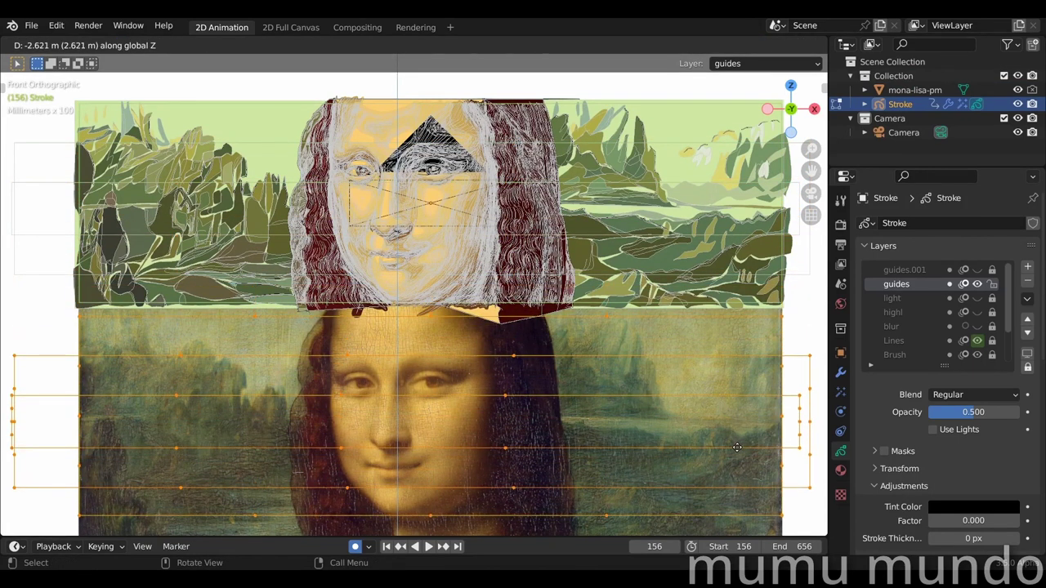
click(736, 447)
click(978, 270)
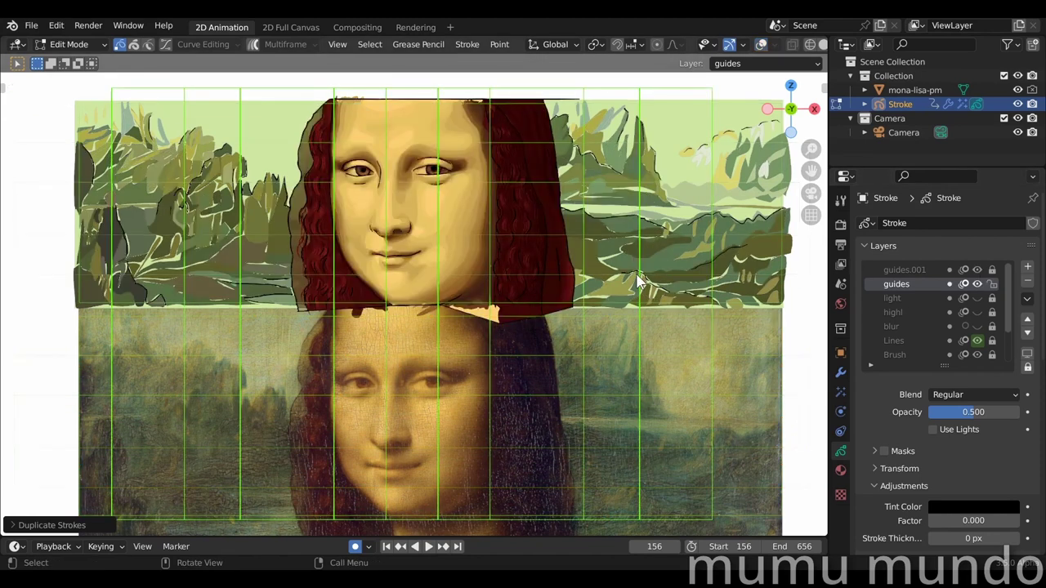
Split the viewport into three 3D views and zoom the two smaller ones in for comparing the drawn face with the reference.
drag(5, 38, 380, 74)
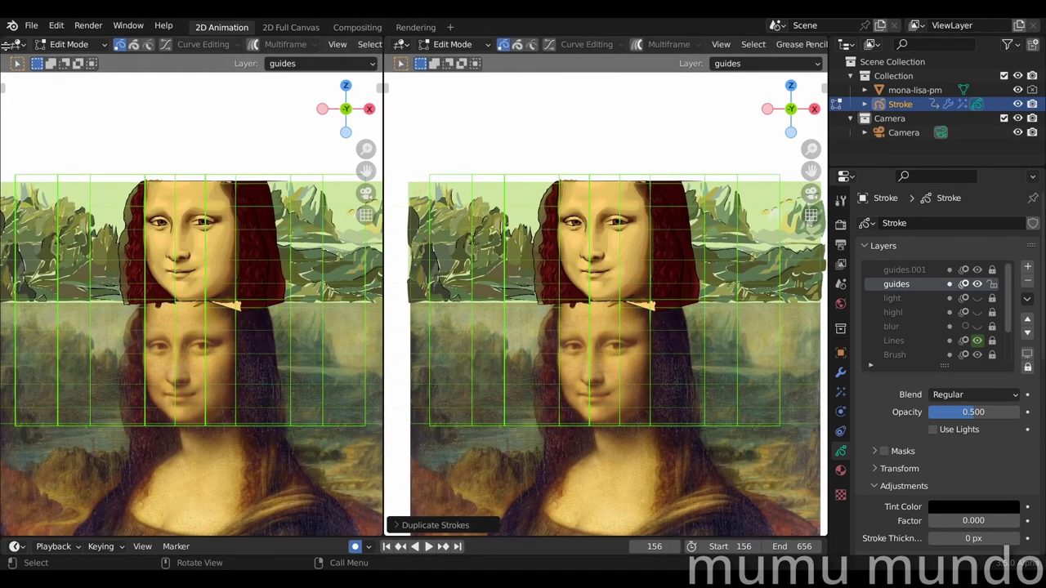
drag(5, 45, 78, 319)
scroll(215, 184, up, 3)
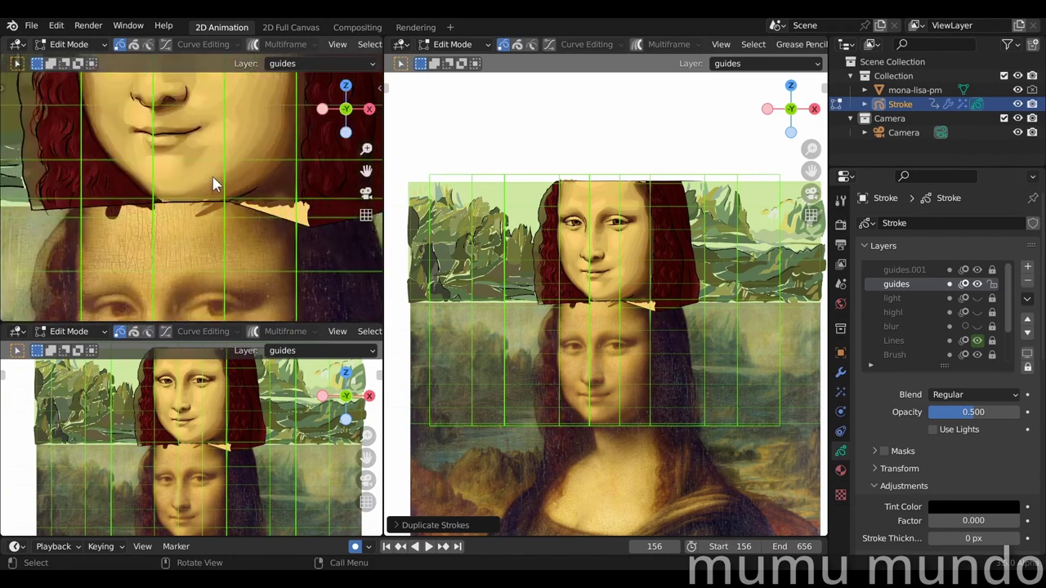
scroll(355, 171, up, 4)
scroll(244, 448, up, 6)
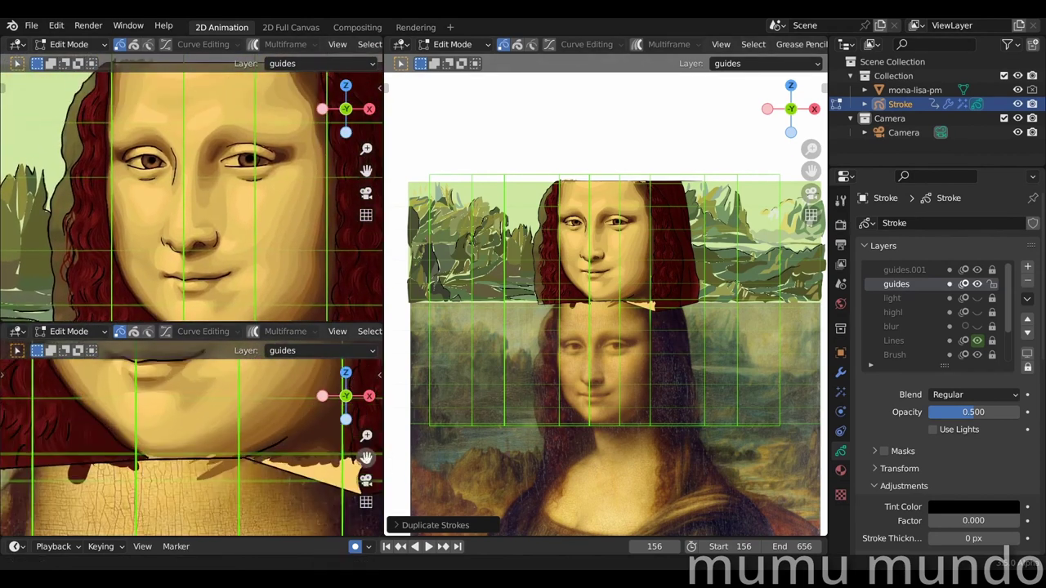
drag(366, 458, 367, 237)
scroll(590, 291, up, 10)
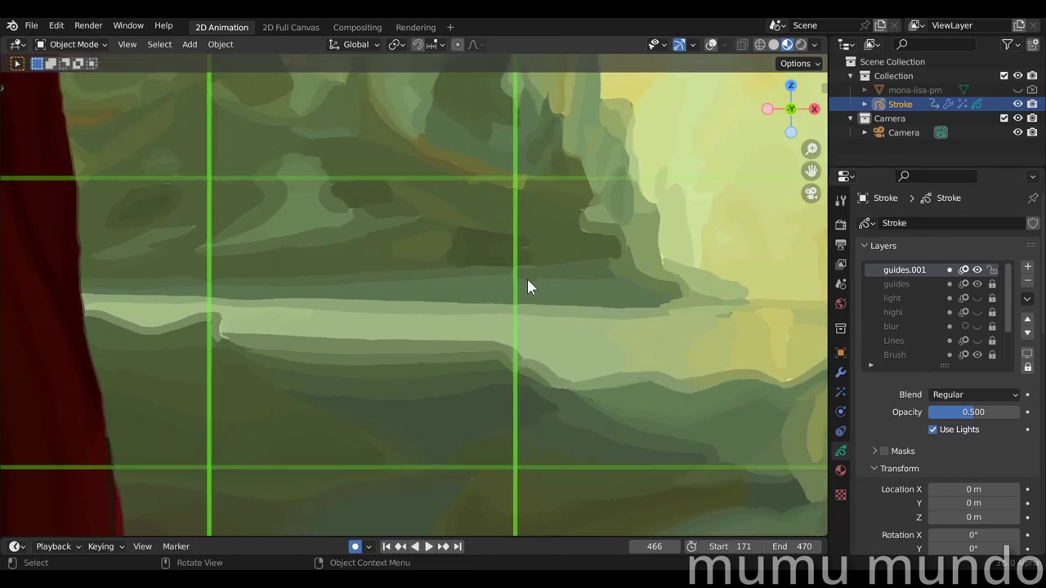
Examine the painted landscape, hair, eye, nose and mouth of the portrait in close-up under the grid guides.
key(space)
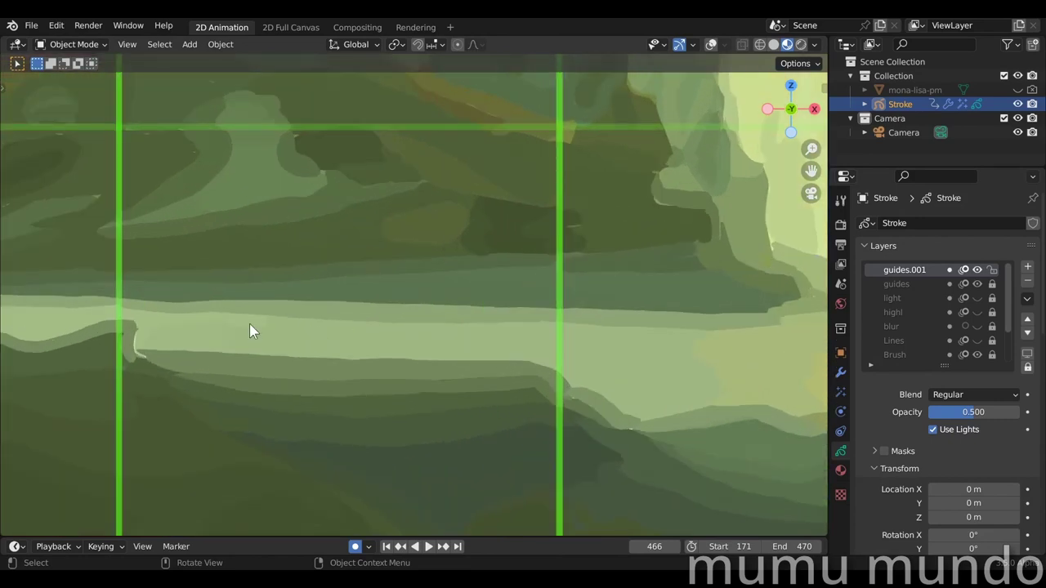
shift+middle_drag(249, 324, 602, 455)
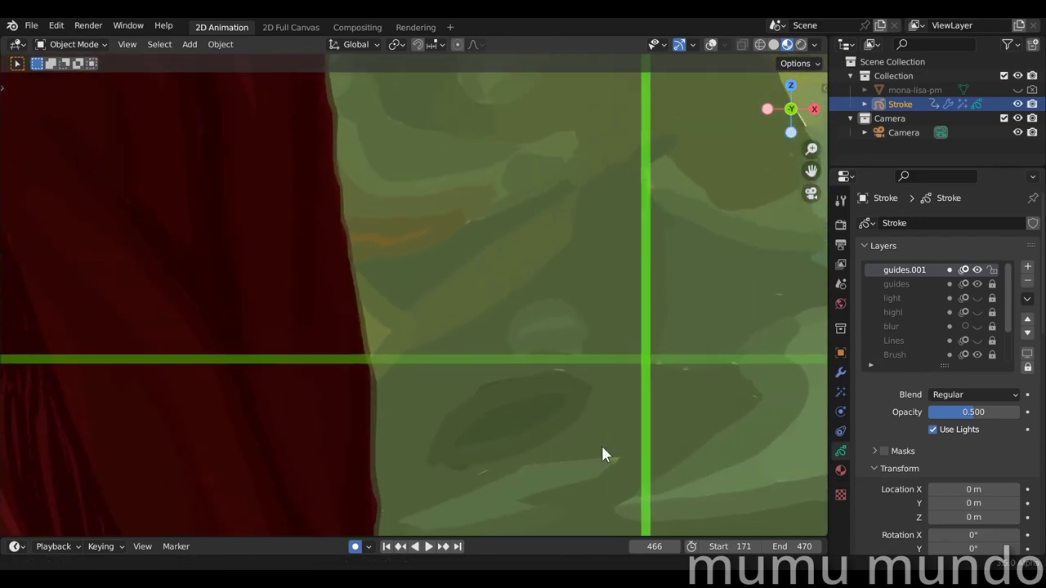
scroll(588, 349, up, 2)
shift+middle_drag(348, 385, 735, 341)
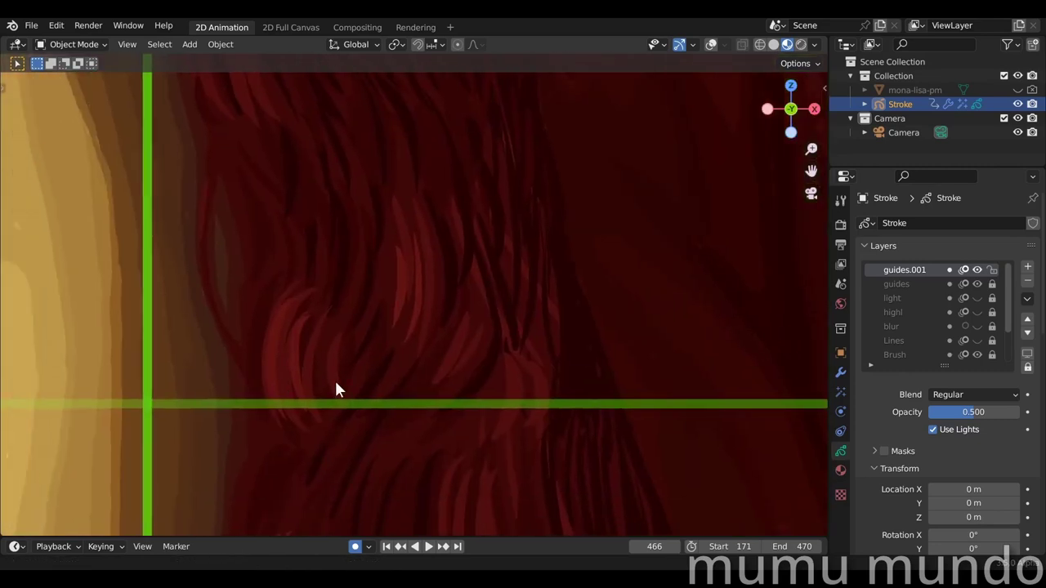
shift+middle_drag(335, 384, 554, 364)
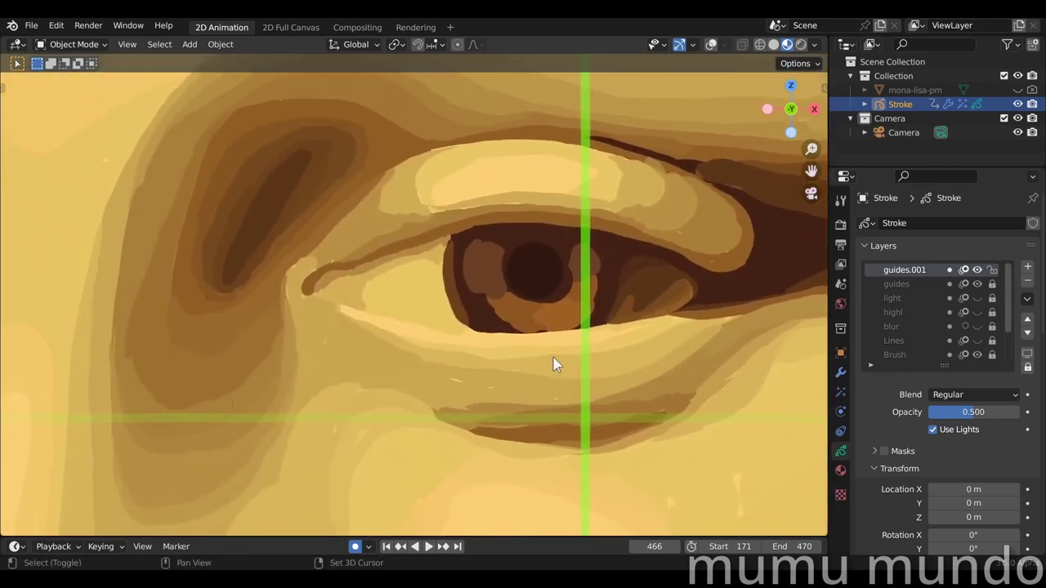
scroll(553, 364, down, 3)
scroll(490, 401, down, 2)
shift+middle_drag(490, 401, 669, 214)
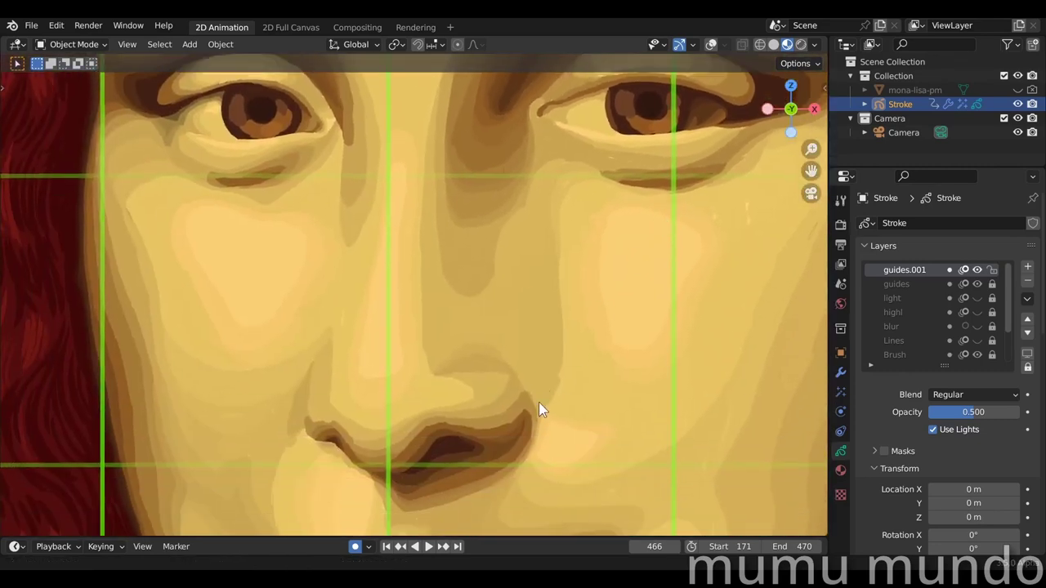
shift+middle_drag(539, 402, 612, 229)
scroll(612, 229, up, 2)
scroll(546, 264, up, 6)
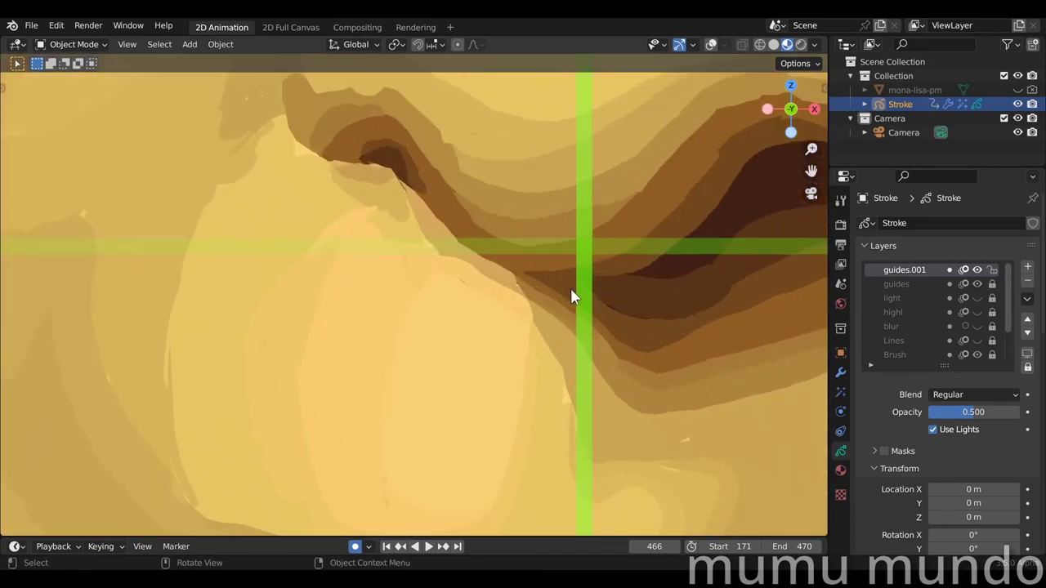
mouse_move(677, 392)
shift+middle_down()
mouse_move(446, 191)
mouse_move(498, 304)
mouse_move(602, 330)
mouse_move(289, 335)
shift+middle_up()
scroll(374, 294, up, 2)
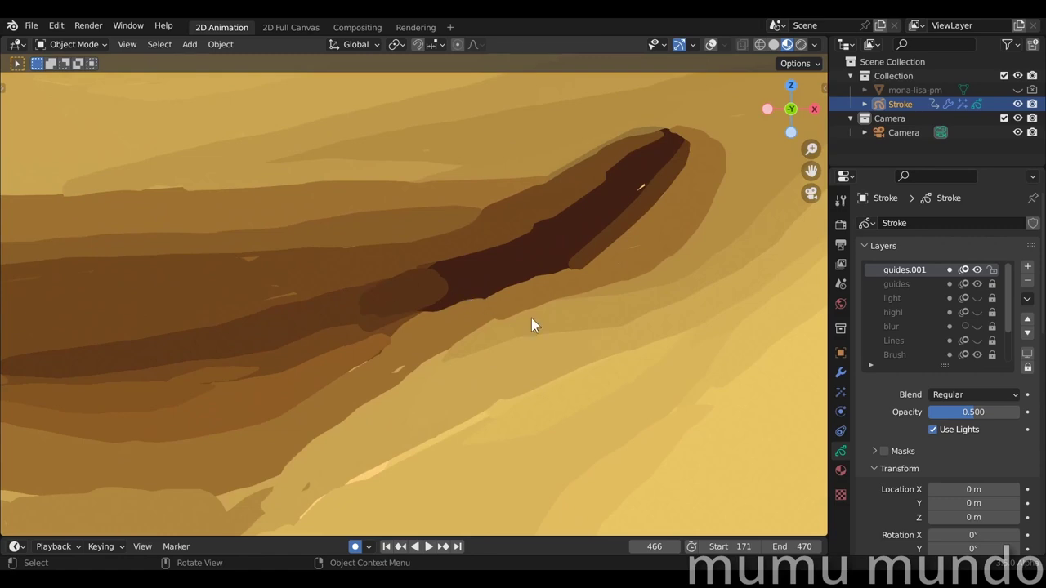
scroll(574, 330, down, 7)
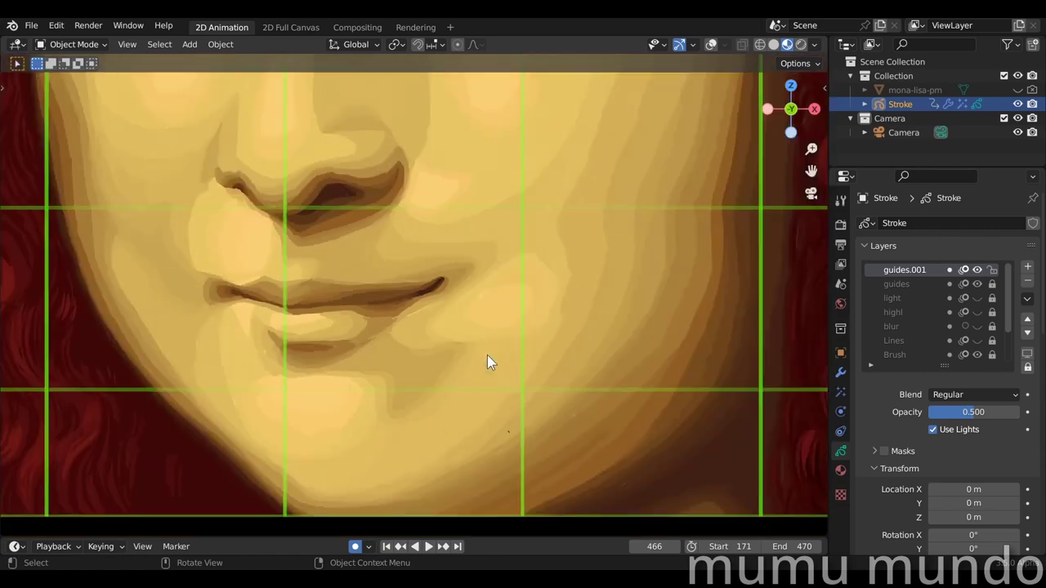
scroll(487, 358, down, 6)
shift+middle_drag(487, 357, 514, 404)
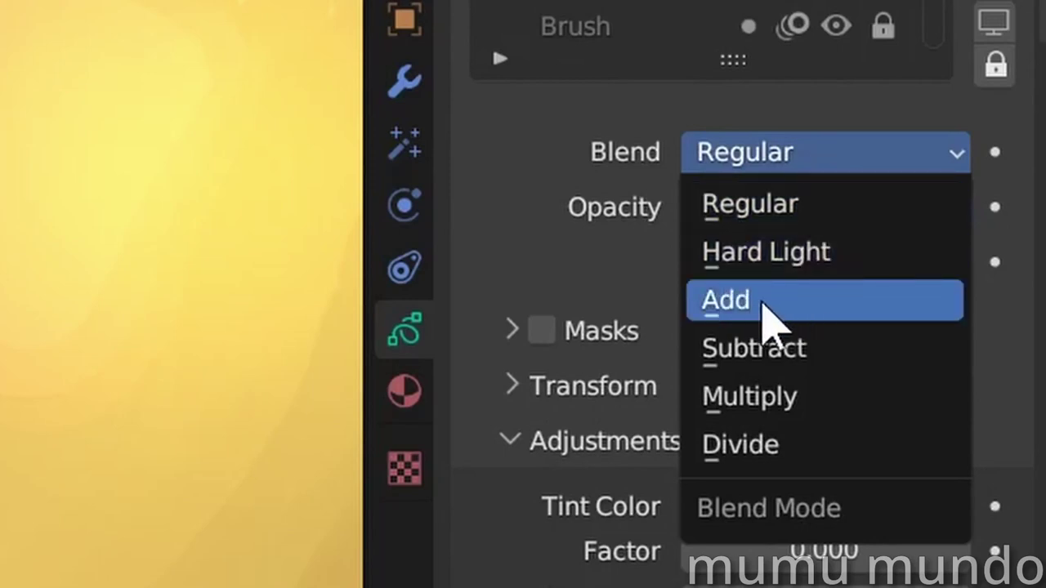
Set the light layer's blend mode to Divide and look into its mask settings.
click(740, 443)
click(936, 462)
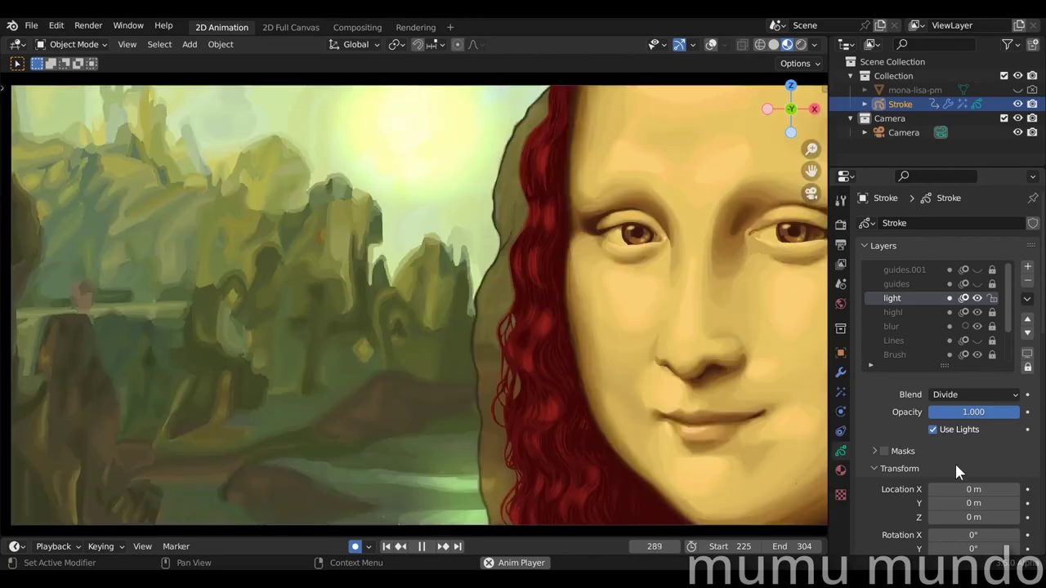
click(970, 453)
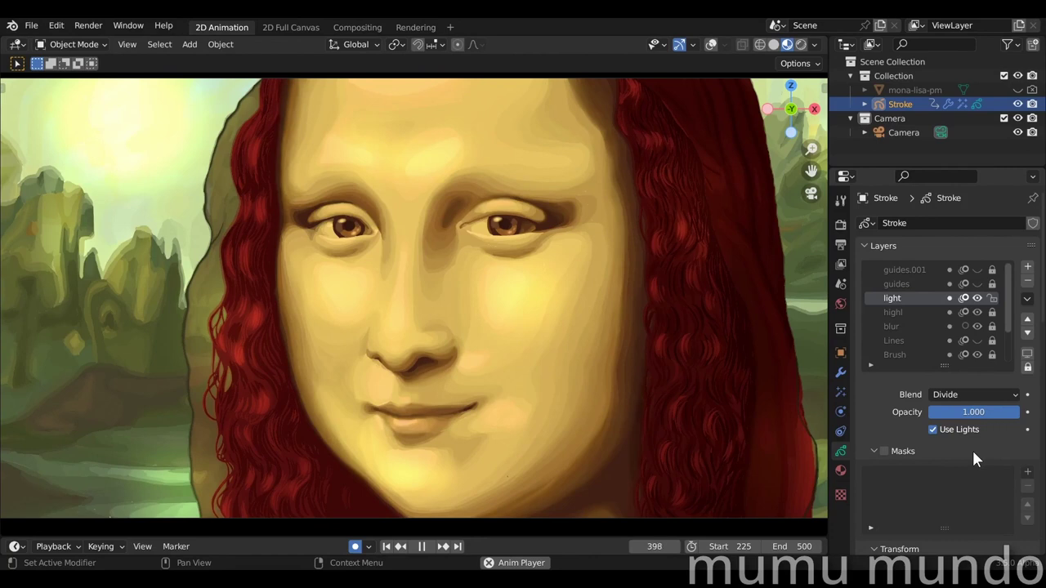
click(974, 452)
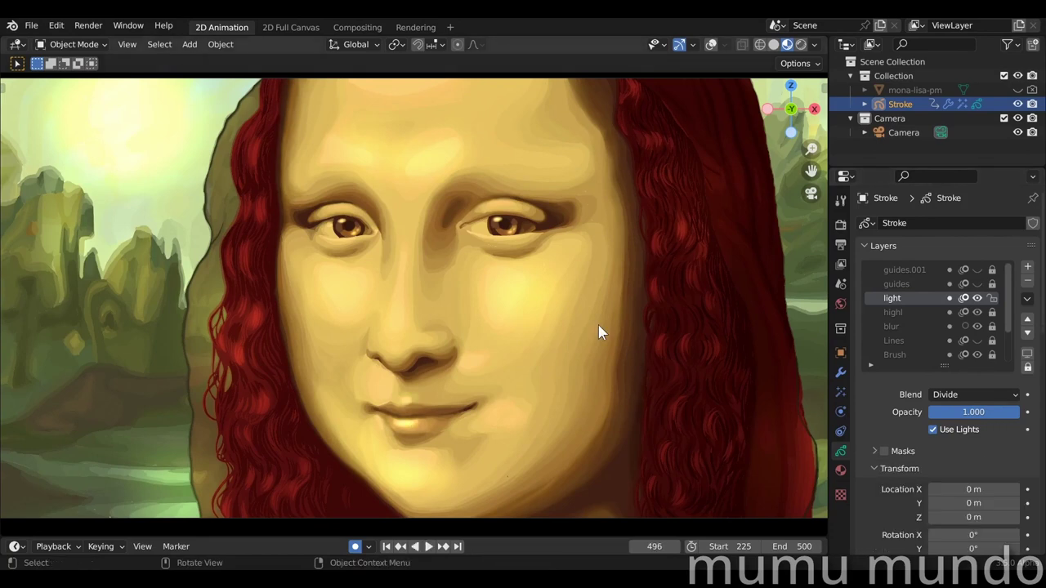
View the whole panoramic portrait with its light effects centred in the viewport.
key(space)
scroll(598, 331, down, 3)
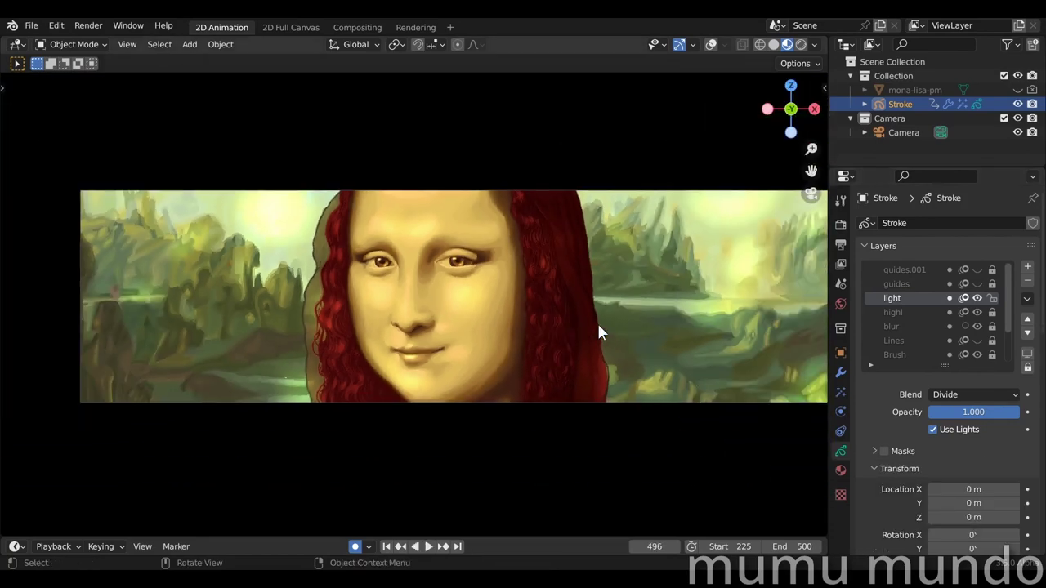
shift+middle_drag(643, 338, 614, 335)
key(space)
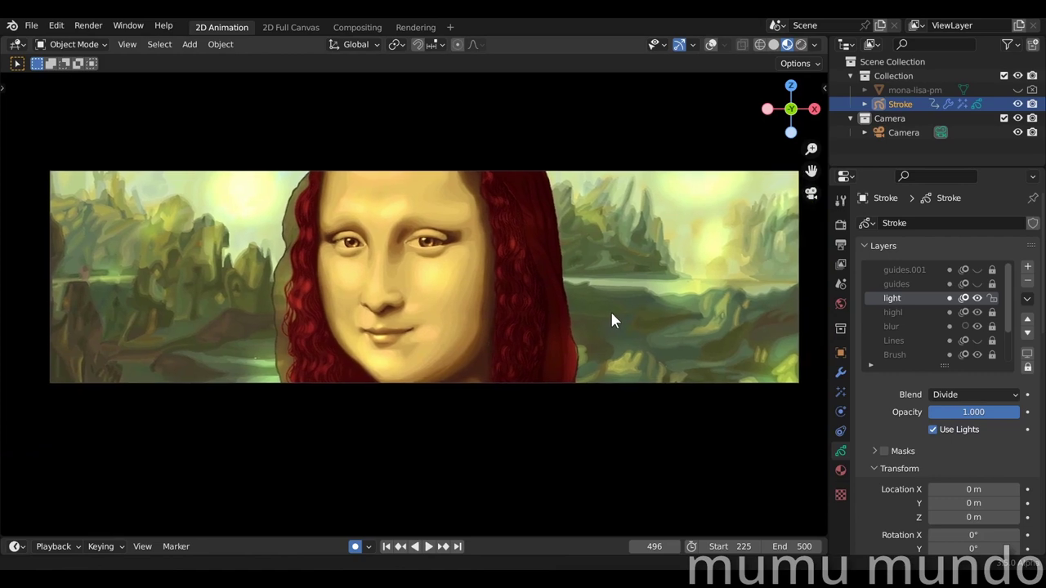